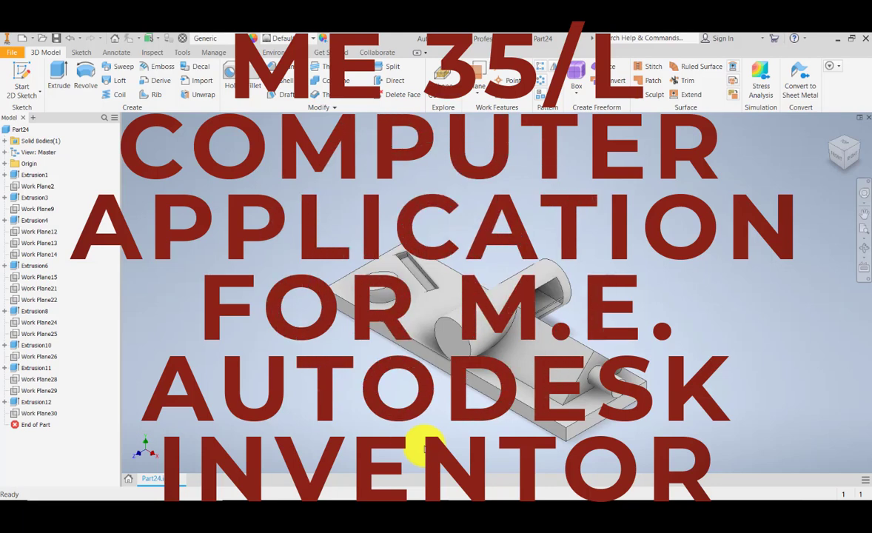
- Save the block model as a copy named Part25 instead of Part24
left_click(474, 86)
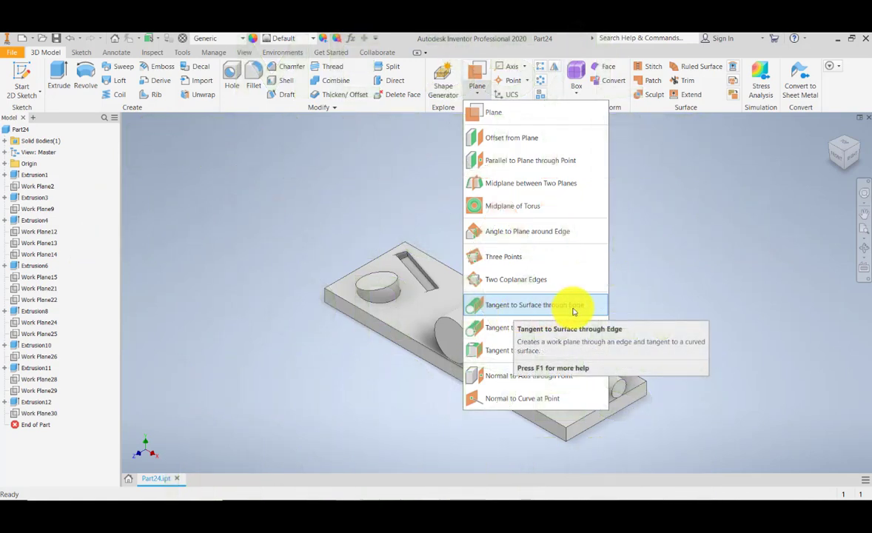
left_click(305, 358)
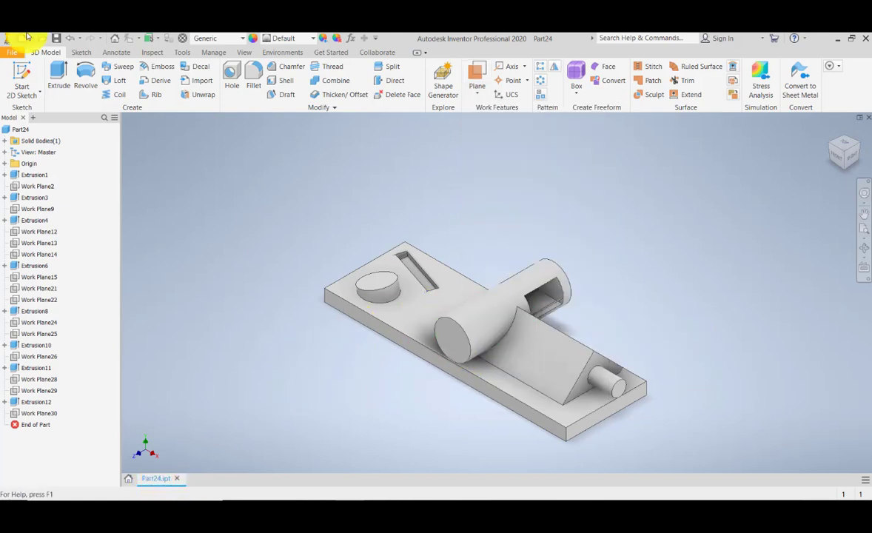
left_click(12, 53)
left_click(47, 180)
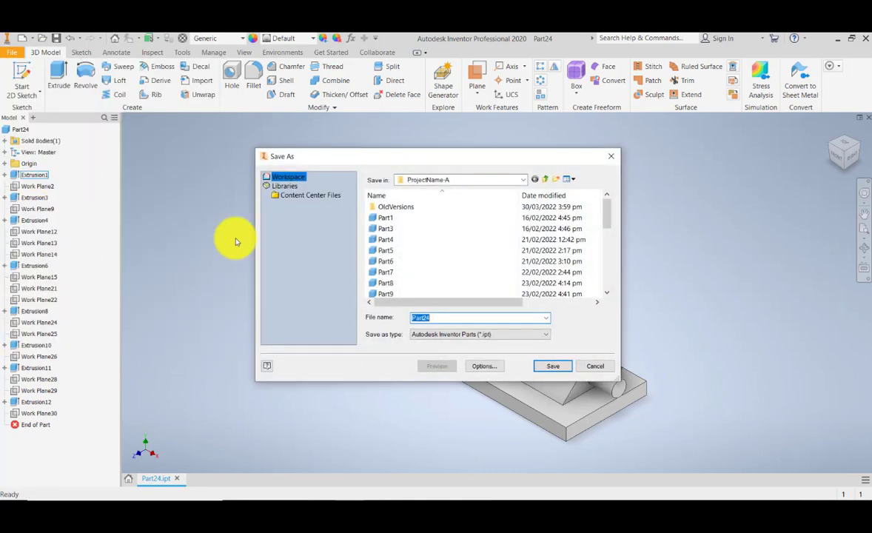
key("BackSpace")
type("5")
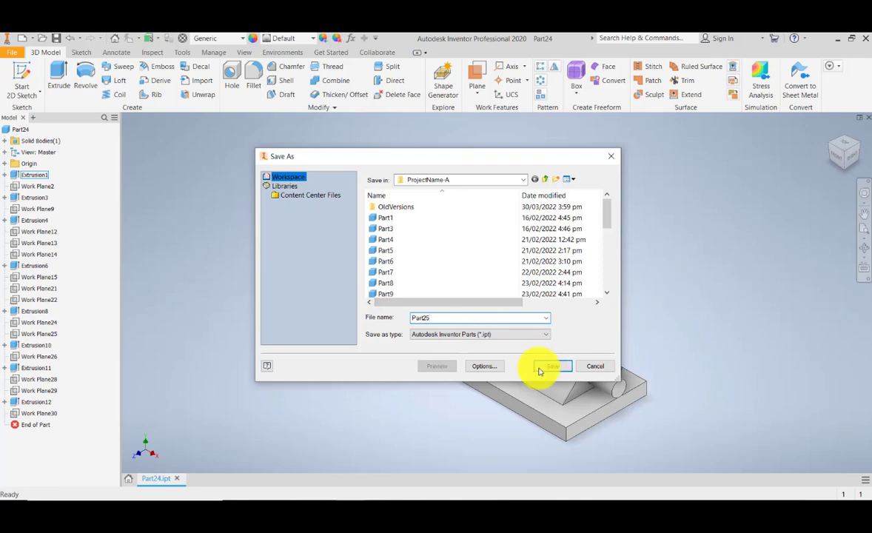
left_click(541, 366)
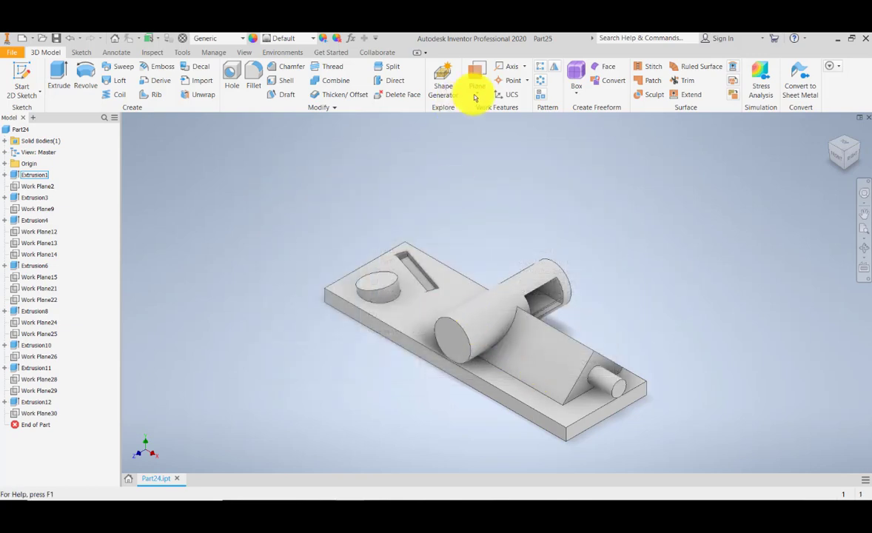
- Start a Tangent to Surface through Edge work plane
left_click(476, 90)
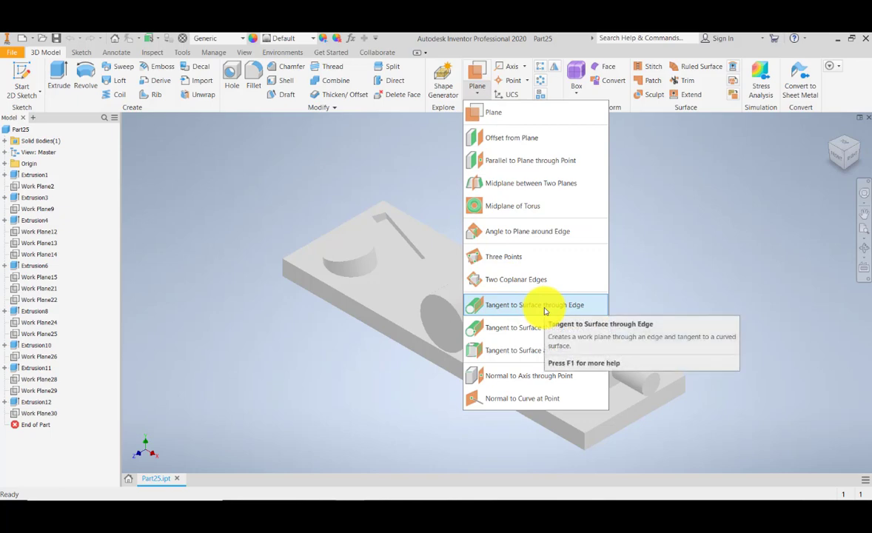
left_click(546, 306)
scroll(353, 289, "up", 5)
scroll(354, 288, "down", 10)
scroll(353, 288, "up", 5)
scroll(283, 172, "down", 3)
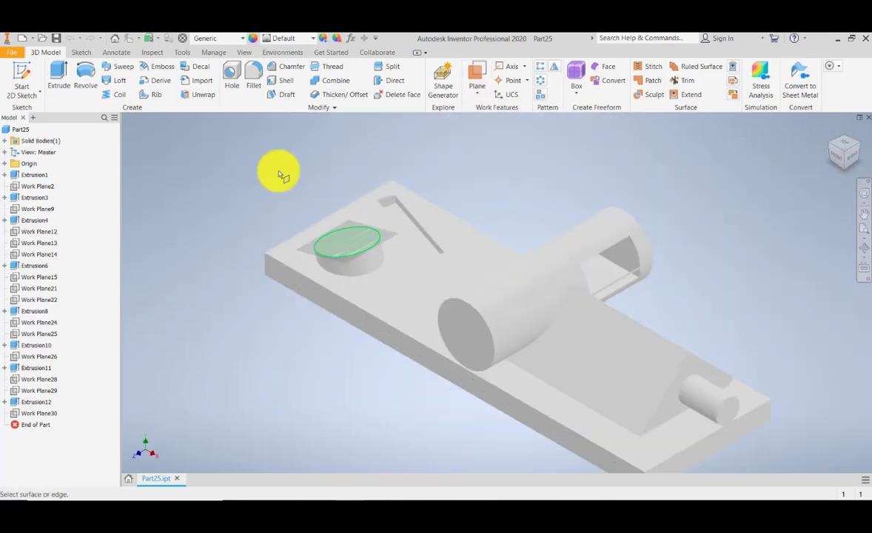
- Set the visual style to Shaded with Edges and turn on Shadows
left_click(244, 52)
left_click(205, 88)
left_click(224, 168)
left_click(249, 82)
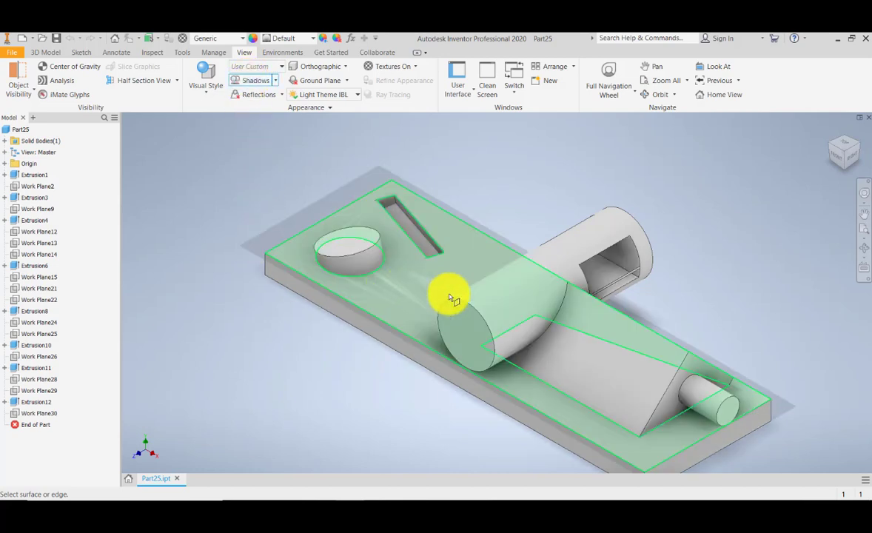
- Pick the large cylinder and the base plate's top edge to create Work Plane32
middle_click_drag(510, 179, 468, 178)
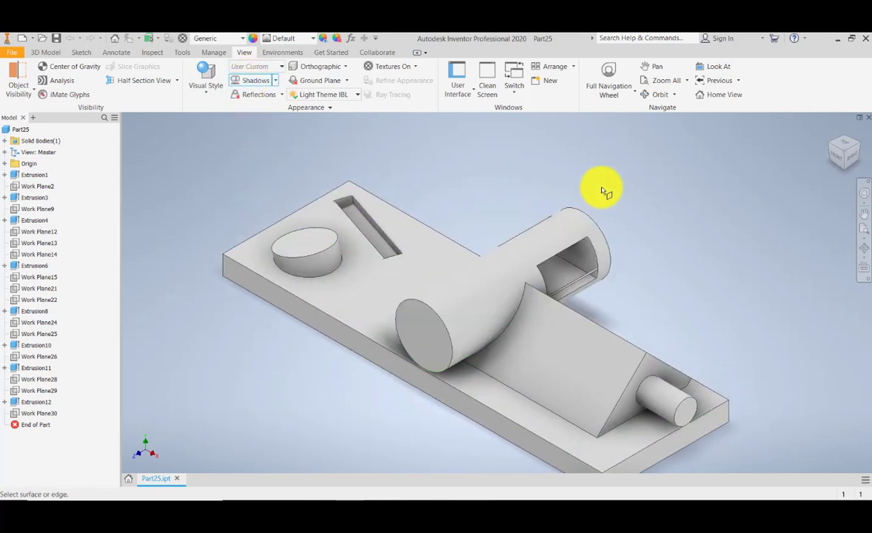
scroll(551, 239, "down", 5)
scroll(458, 239, "up", 8)
scroll(448, 240, "down", 2)
scroll(448, 241, "down", 2)
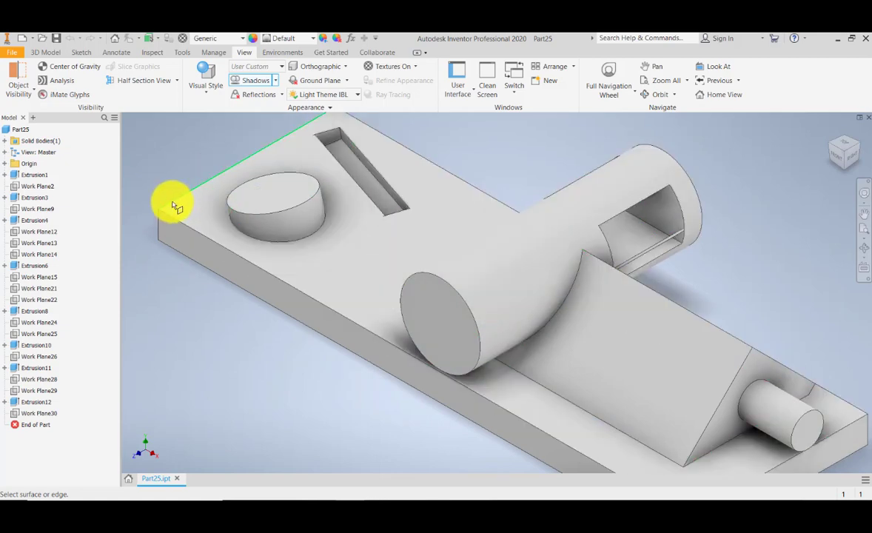
left_click(492, 272)
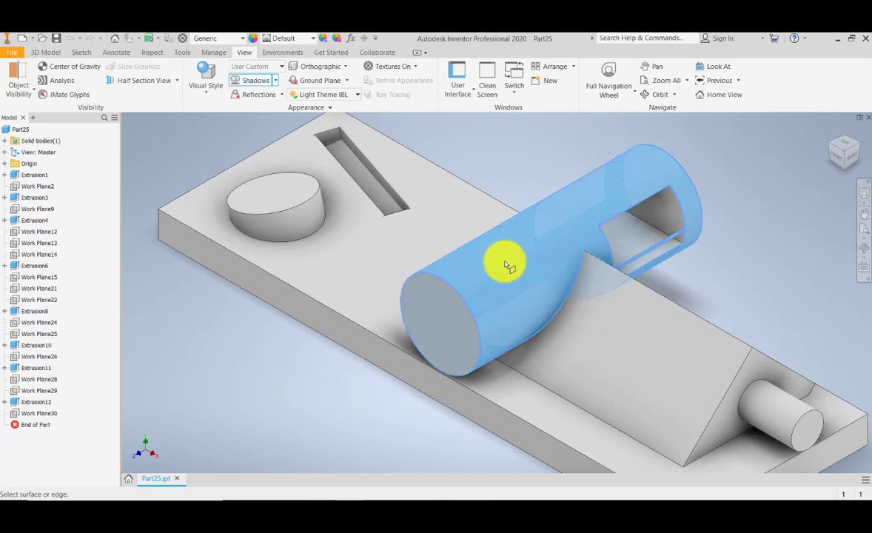
middle_click_drag(425, 200, 523, 193)
left_click(299, 182)
left_click(545, 275)
scroll(544, 276, "up", 5)
scroll(512, 296, "down", 3)
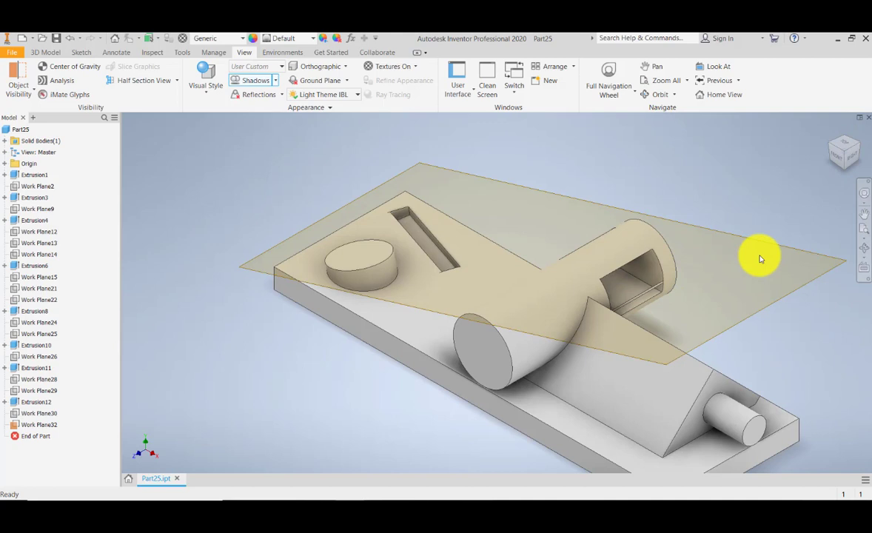
- Inspect Work Plane32's tangency from the FRONT view, then return to the isometric view
left_click(842, 159)
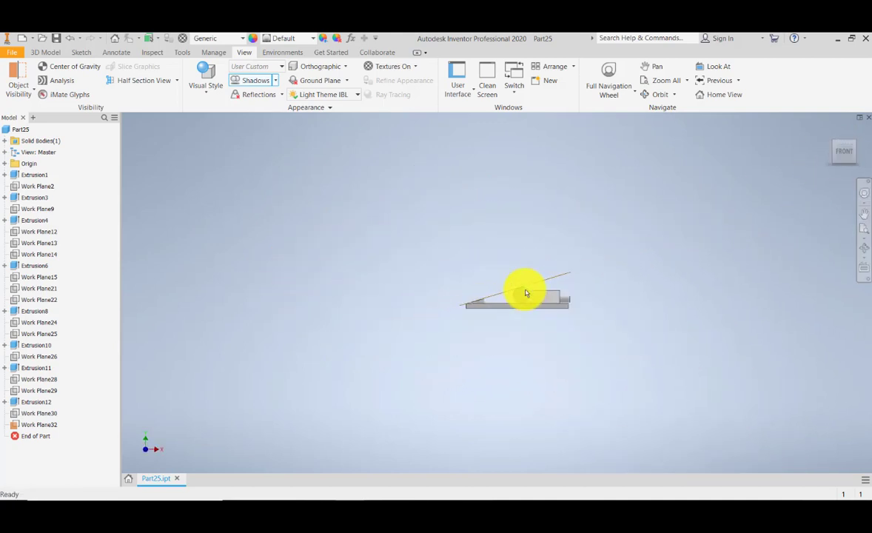
scroll(433, 320, "down", 5)
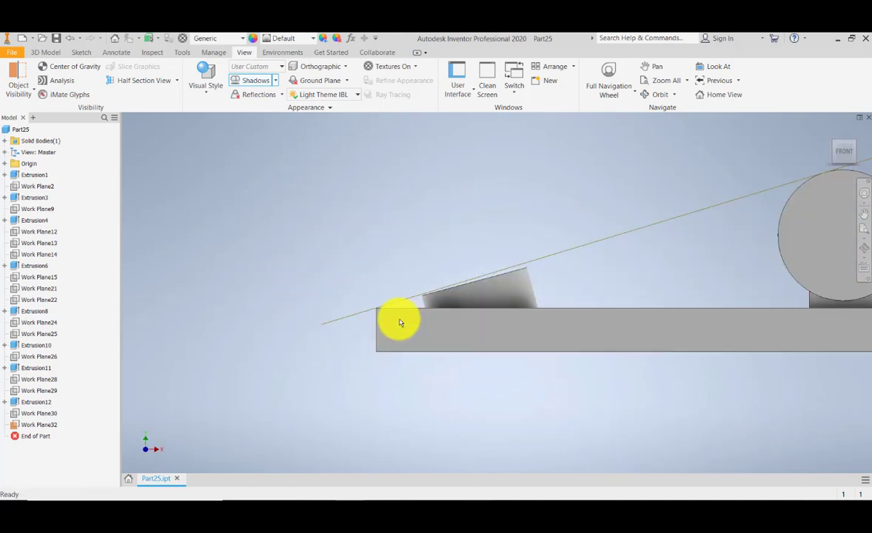
middle_click_drag(381, 315, 324, 334)
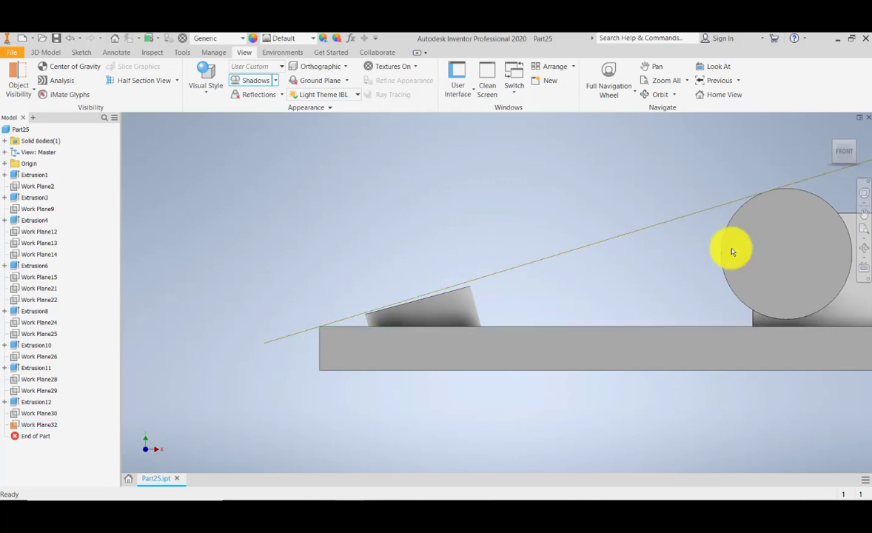
middle_click_drag(770, 244, 626, 266)
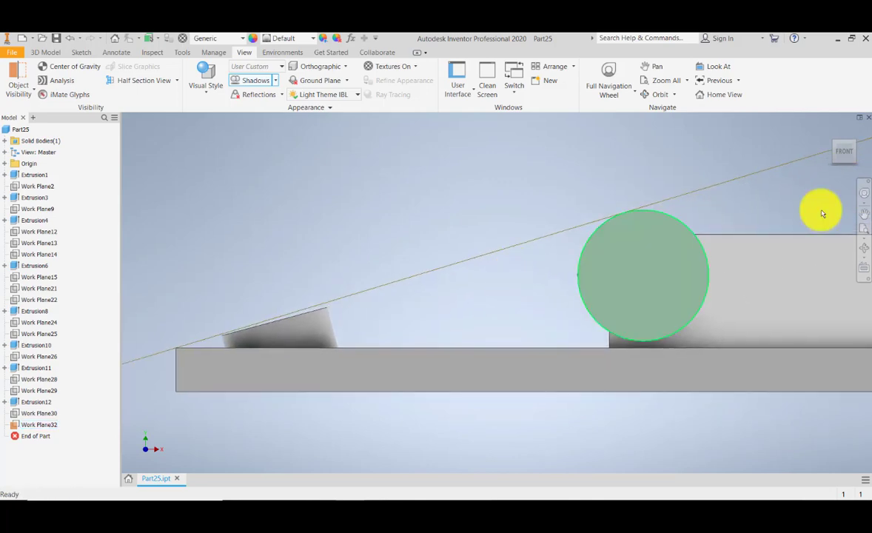
left_click(832, 134)
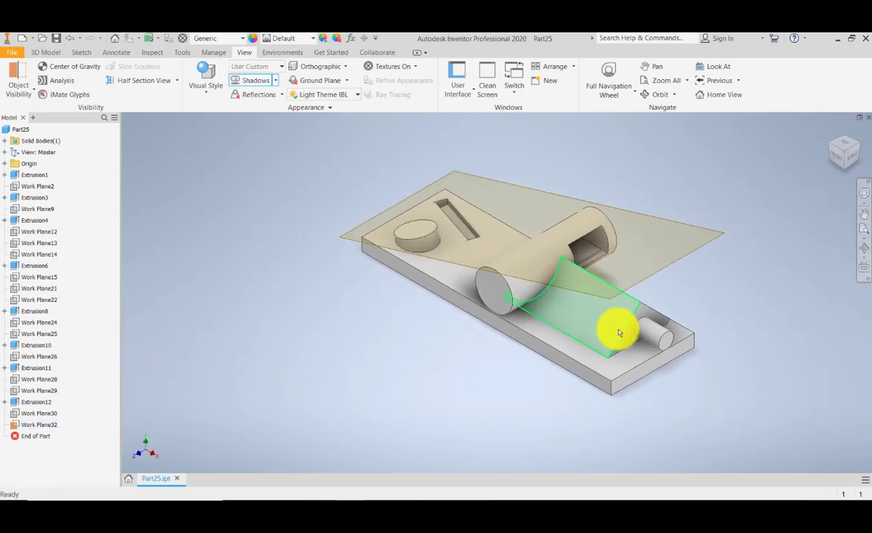
middle_click_drag(691, 345, 625, 322)
left_click(50, 52)
- Create Work Plane33 tangent to the cylinder surface through a long plate edge
left_click(485, 97)
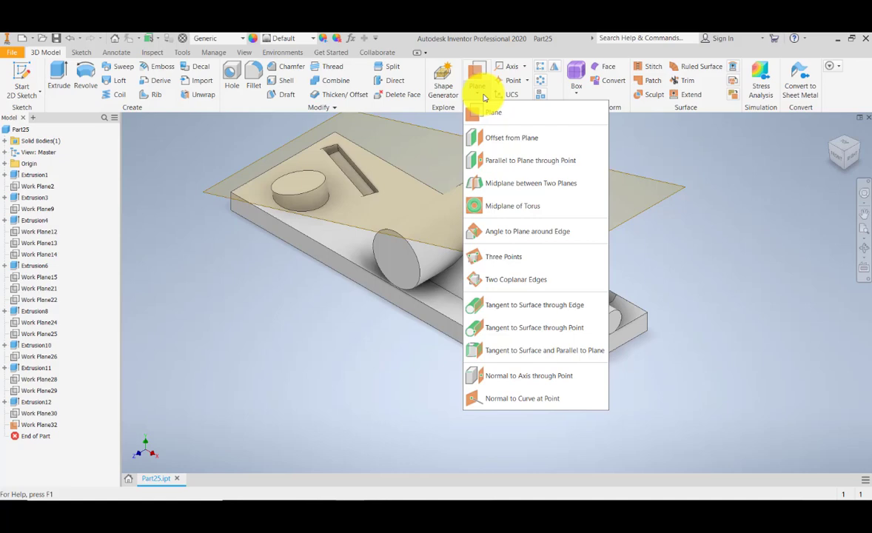
left_click(540, 311)
scroll(581, 344, "down", 3)
left_click(617, 306)
left_click(516, 388)
scroll(596, 306, "up", 5)
scroll(596, 306, "down", 5)
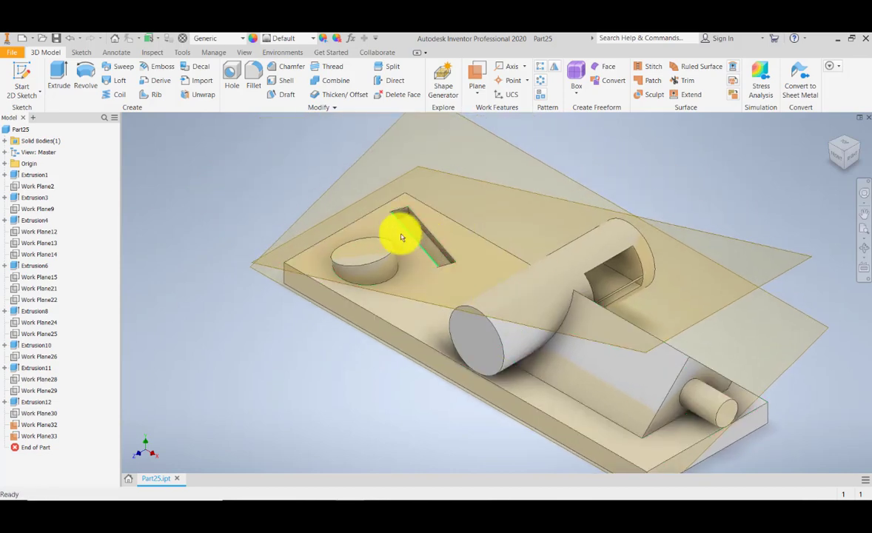
middle_click_drag(399, 235, 370, 254, "shift")
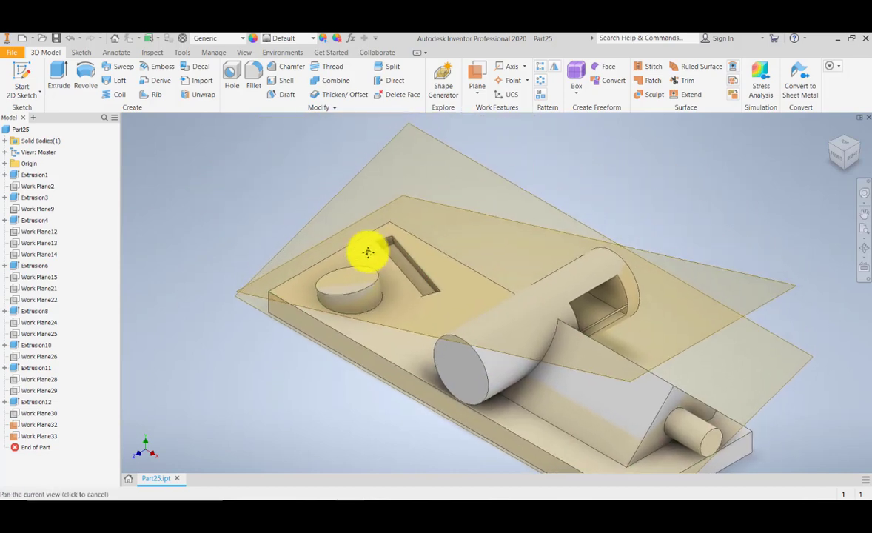
left_click(842, 163)
- Start a new 2D sketch, Sketch16, on Work Plane33
scroll(477, 307, "down", 4)
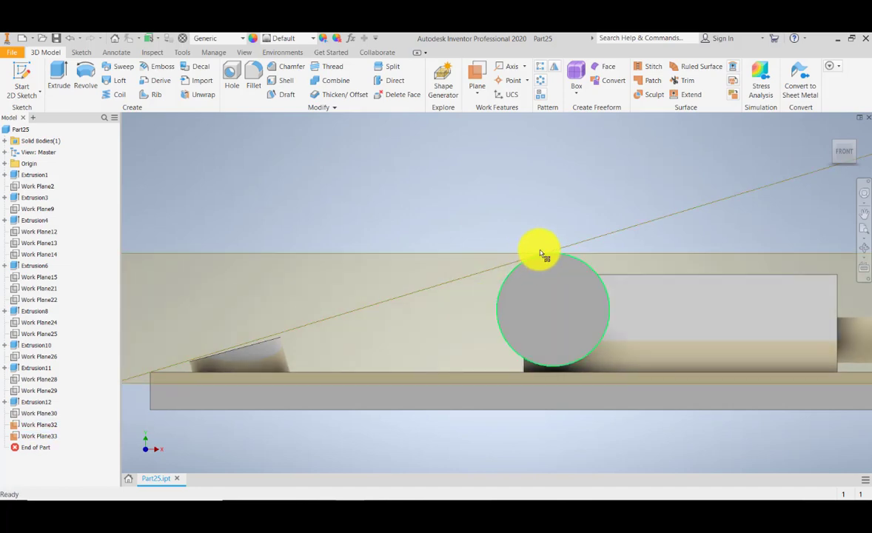
middle_click_drag(539, 249, 504, 247)
left_click(831, 133)
left_click(33, 95)
left_click(45, 112)
left_click(614, 310)
scroll(358, 235, "up", 5)
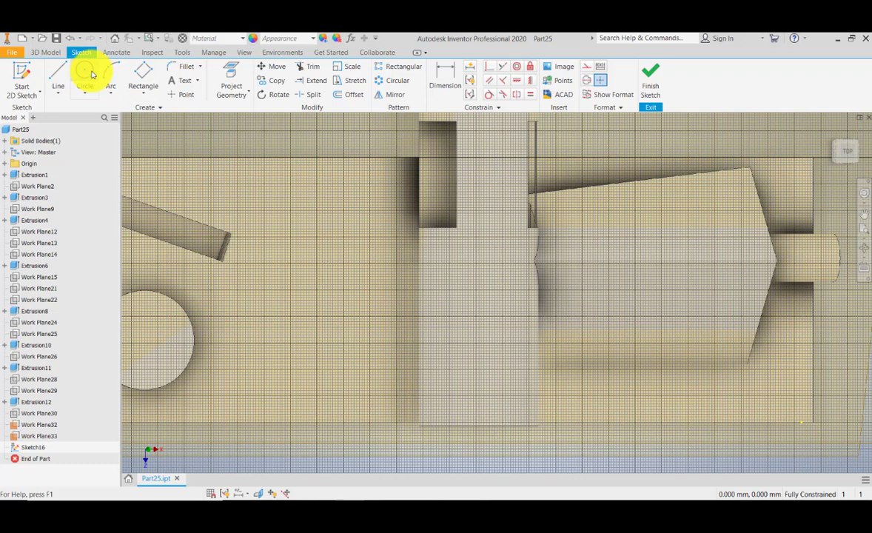
- Sketch a circle on the work plane
left_click(91, 74)
left_click(434, 280)
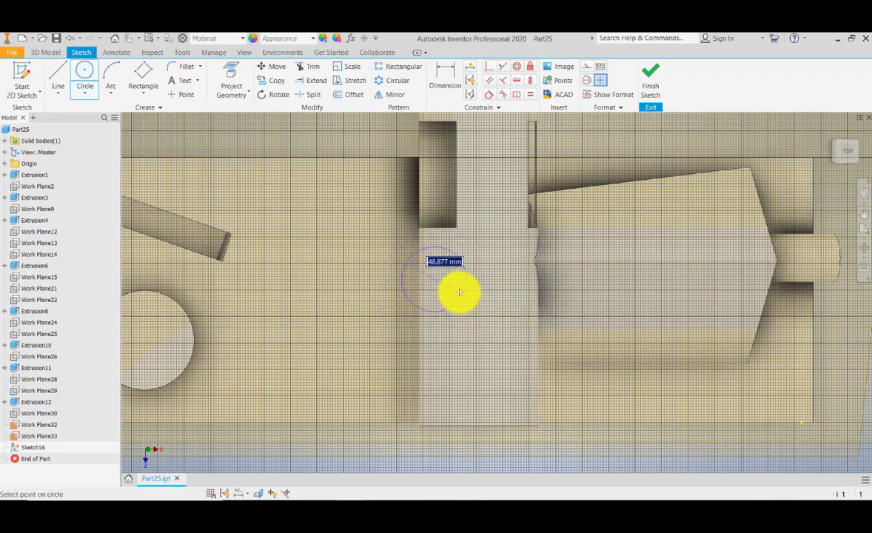
scroll(455, 290, "down", 4)
scroll(452, 290, "up", 6)
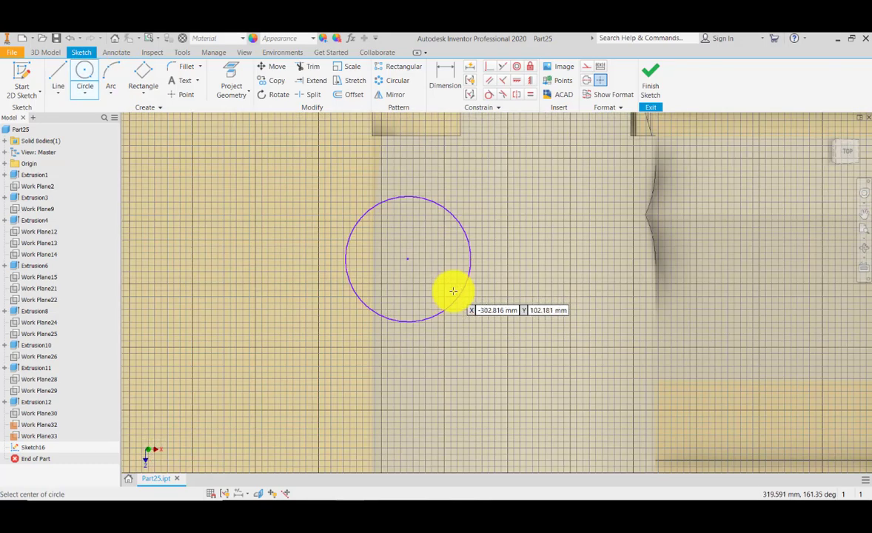
key("Escape")
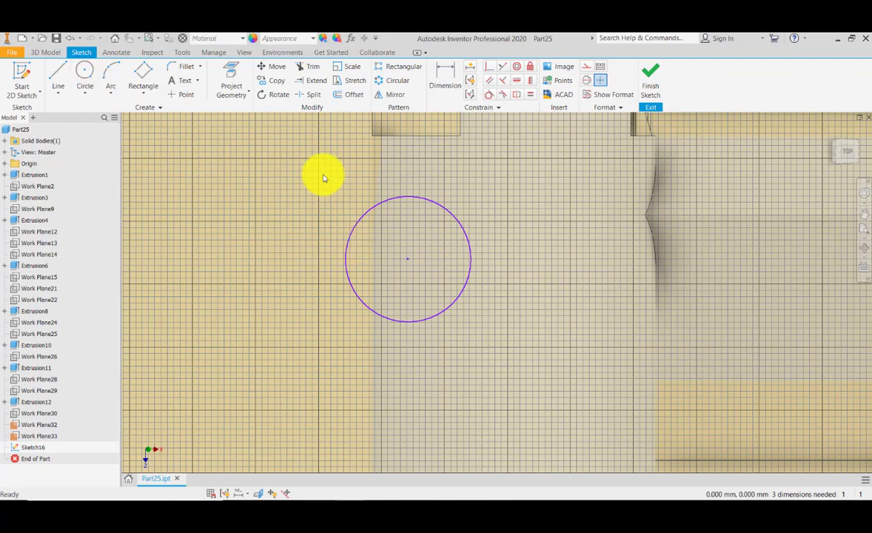
key("F2")
mouse_move(343, 242)
left_mouse_down()
mouse_move(343, 256)
mouse_move(380, 247)
left_mouse_up()
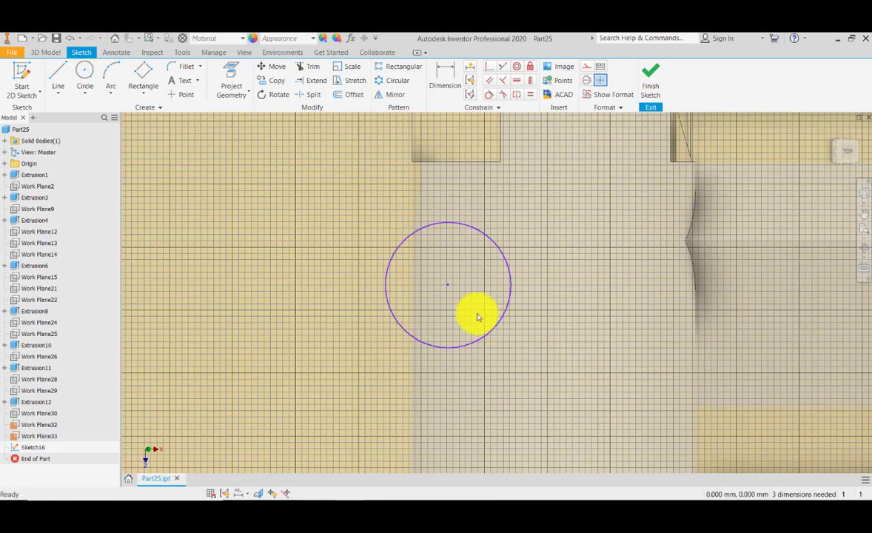
- Move the circle by its centre point to a new position
left_click(474, 229)
left_click(276, 67)
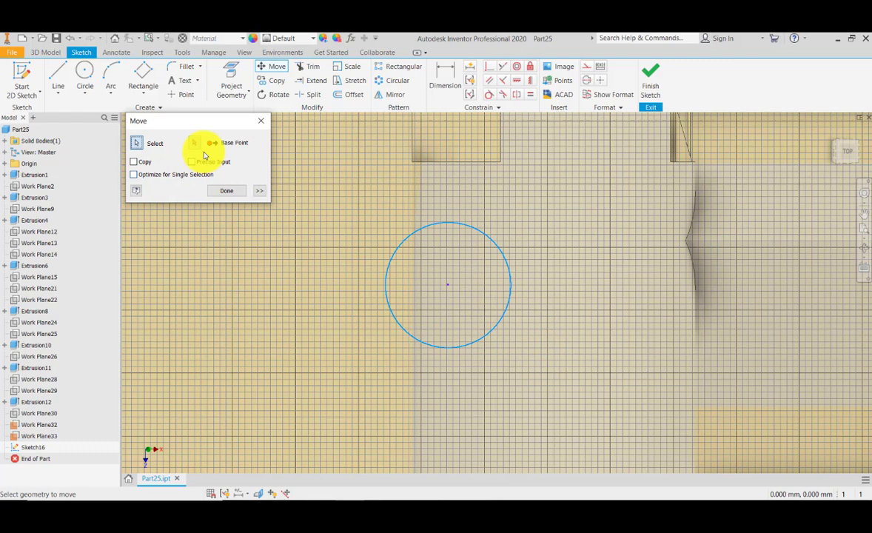
left_click(448, 286)
left_click(489, 302)
left_click(227, 190)
middle_click_drag(375, 236, 366, 220)
scroll(374, 235, "up", 2)
- Project the part's vertical edge into the sketch
left_click(231, 81)
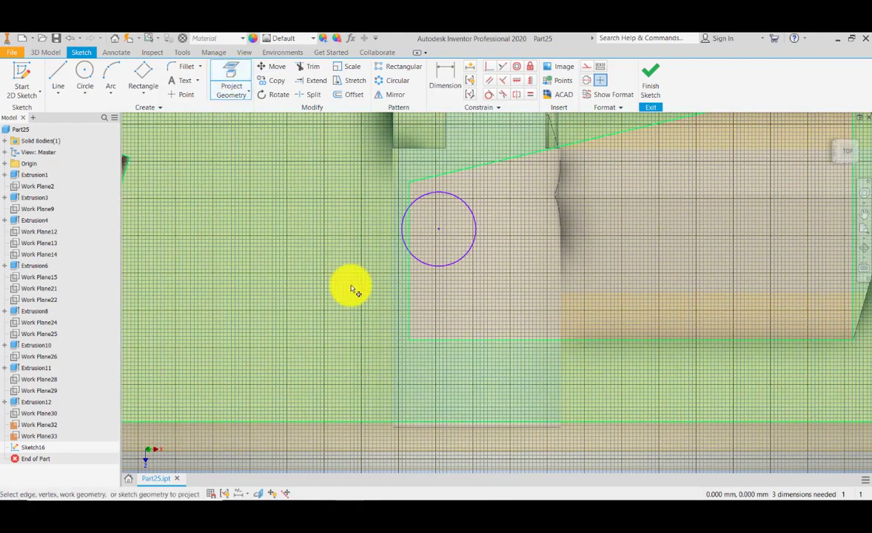
left_click(394, 333)
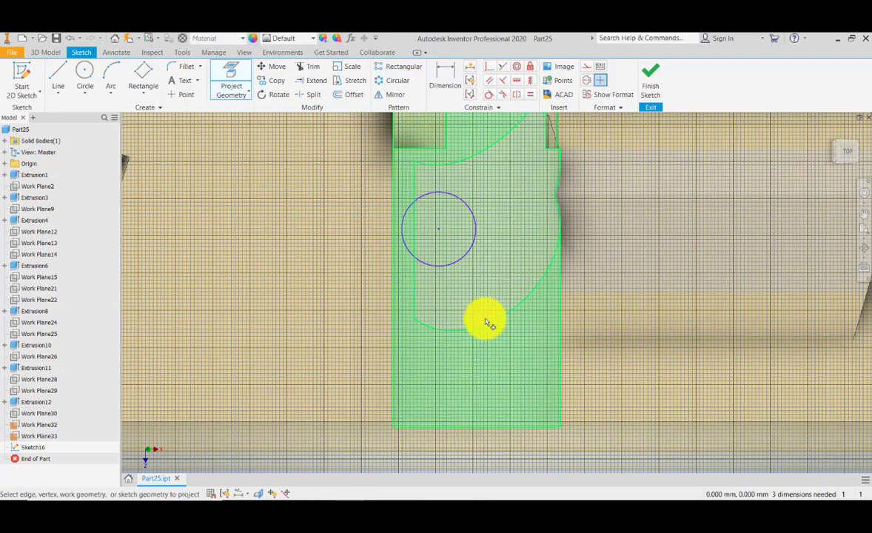
middle_click_drag(455, 288, 445, 318)
scroll(426, 272, "up", 1)
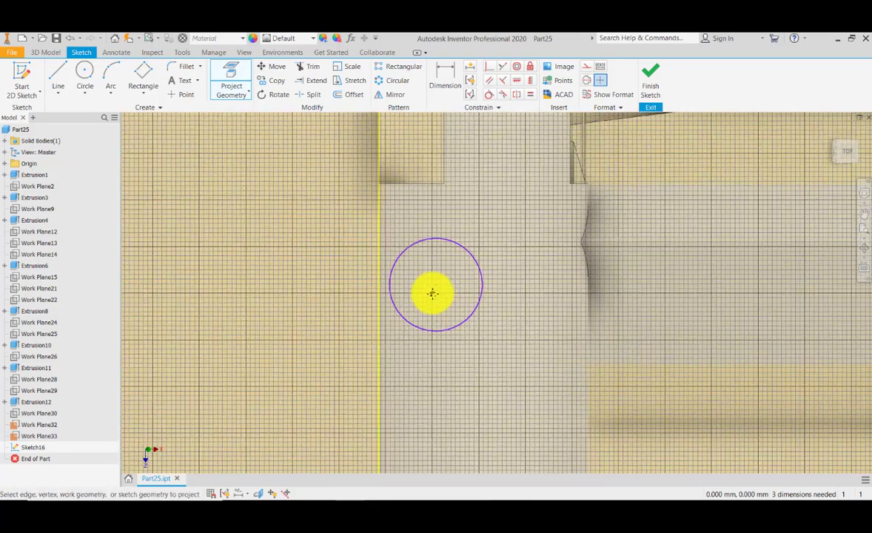
- Dimension the circle with diameter 40 and distance 25 from the projected edge
left_click(446, 78)
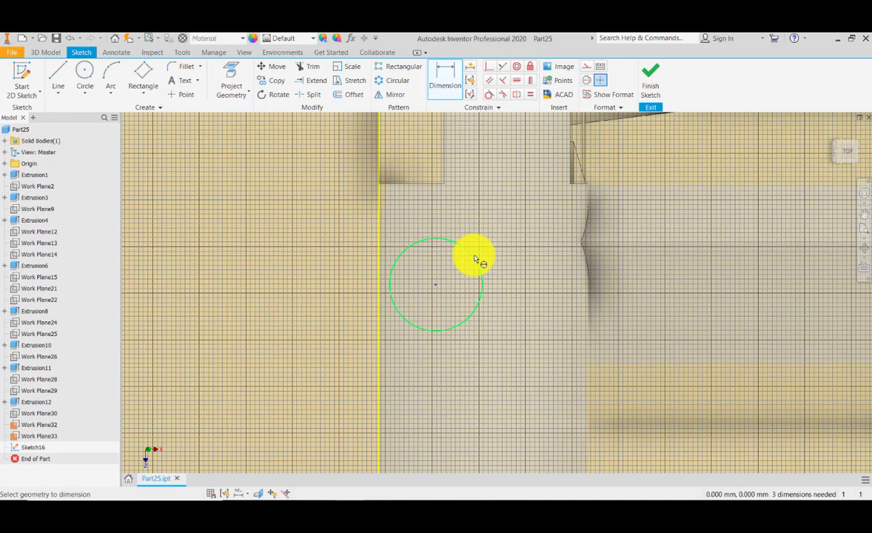
left_click(475, 259)
left_click(491, 235)
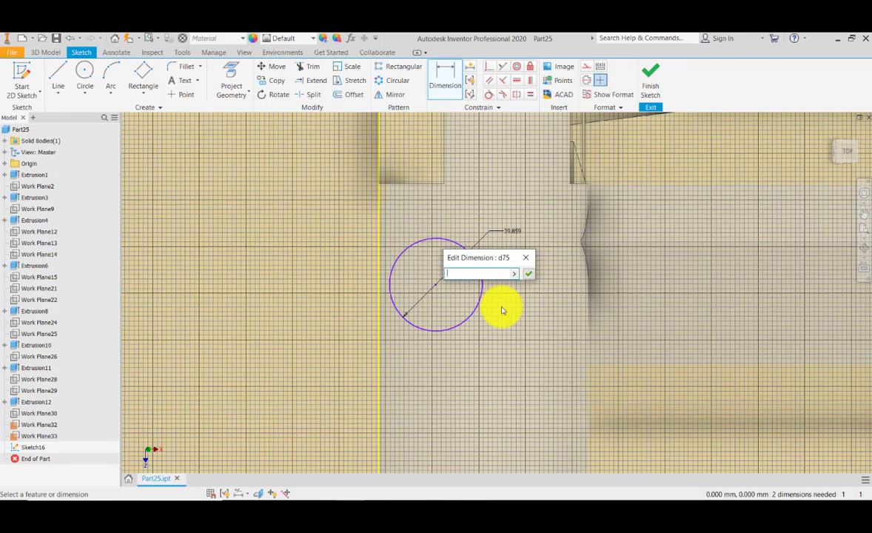
key("Return")
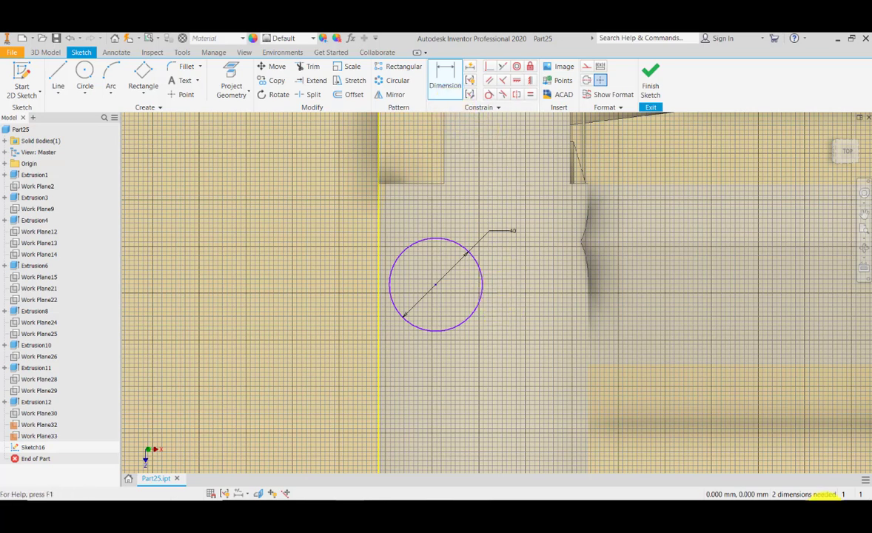
left_click(450, 72)
left_click(378, 229)
left_click(426, 239)
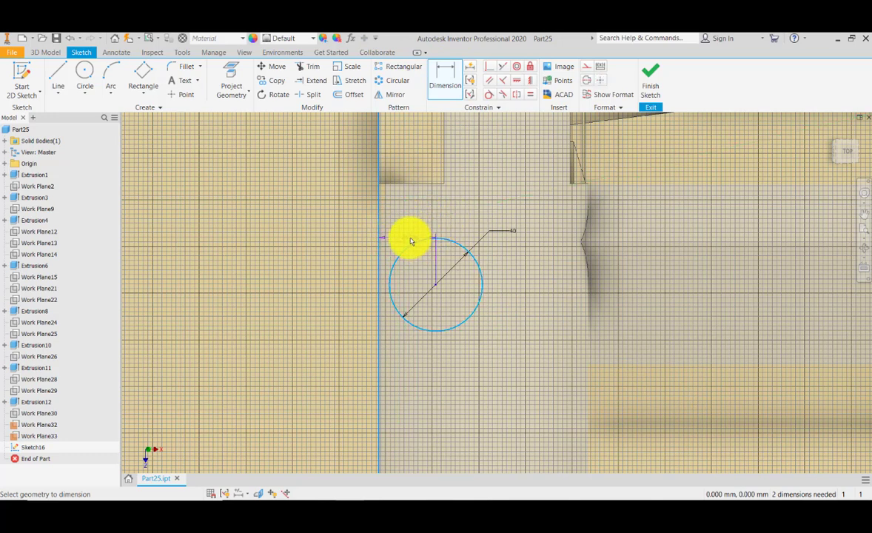
left_click(411, 241)
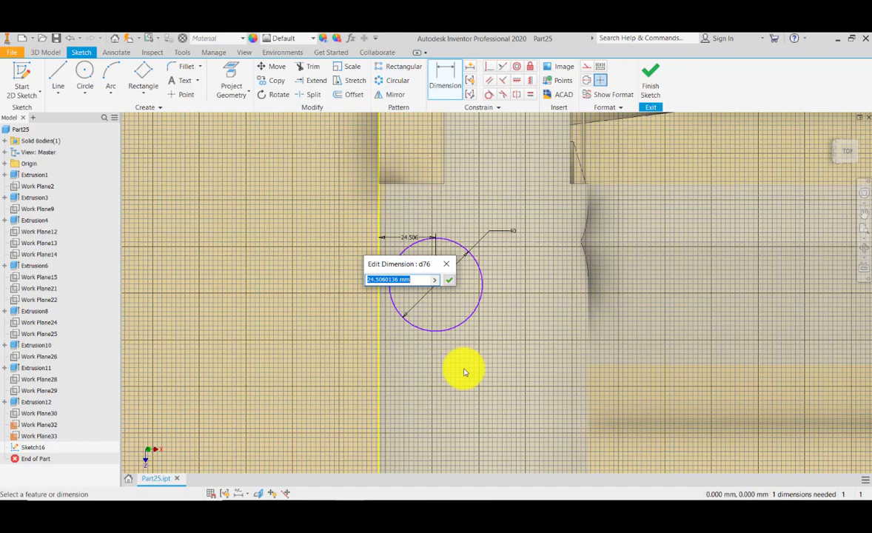
type("25")
key("Return")
- Place the circle centre 100 from the bottom edge and finish the sketch
middle_click_drag(446, 282, 371, 141)
left_click(388, 182)
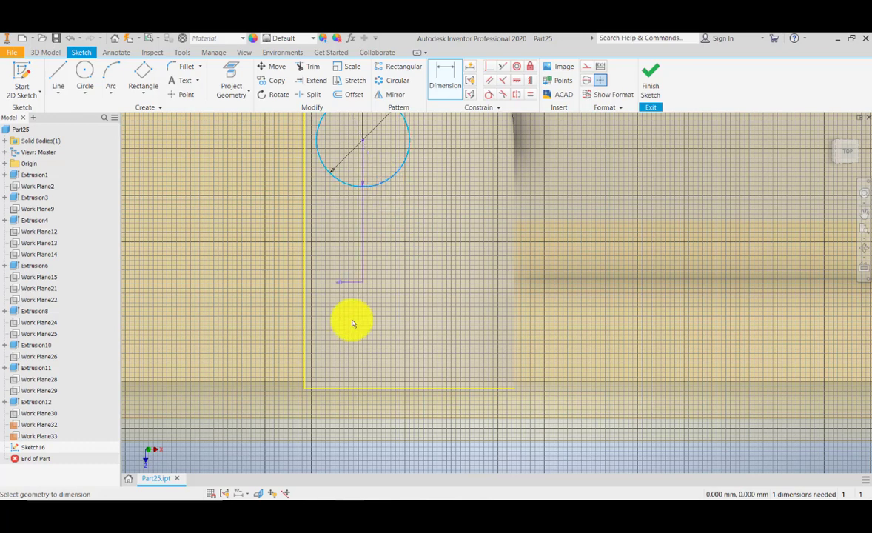
left_click(365, 389)
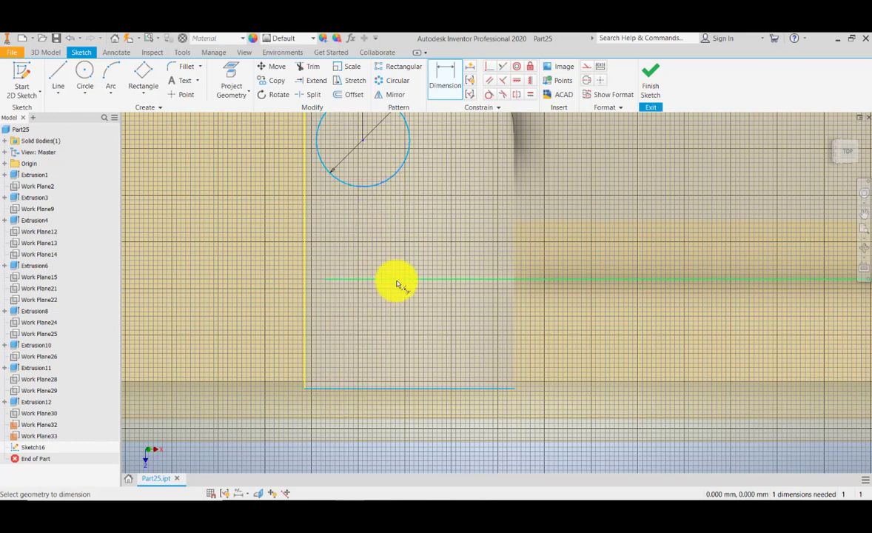
left_click(438, 329)
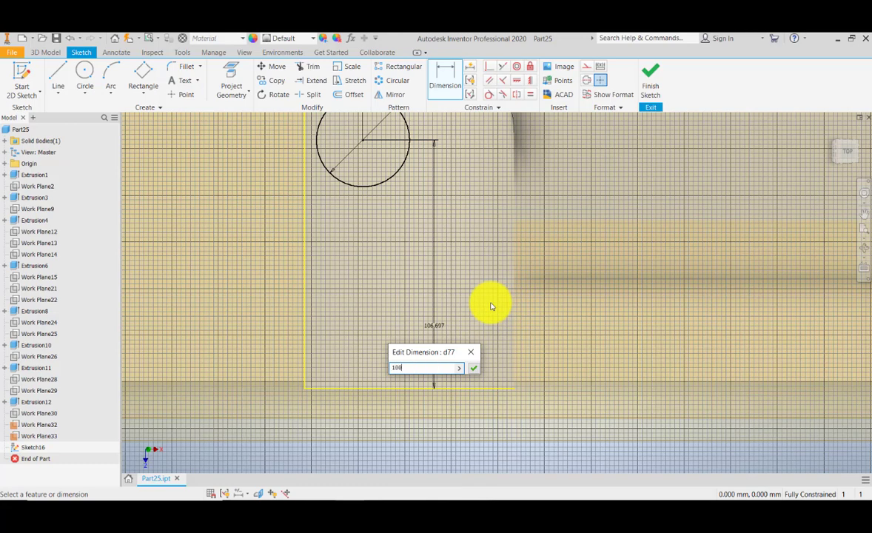
type("100")
key("Return")
middle_click_drag(522, 179, 544, 247)
left_click(649, 79)
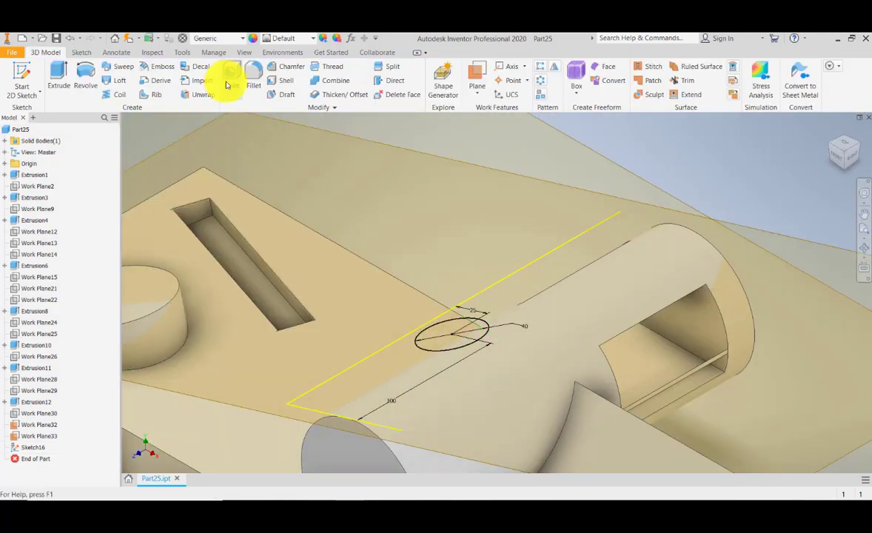
- Extrude the circle asymmetrically, 10 mm in each direction, into a boss
left_click(59, 74)
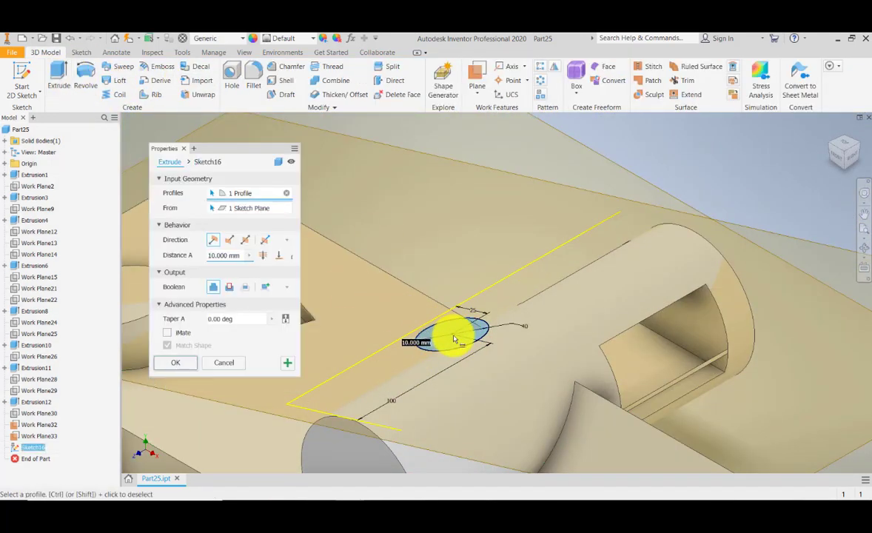
middle_click_drag(460, 335, 549, 296)
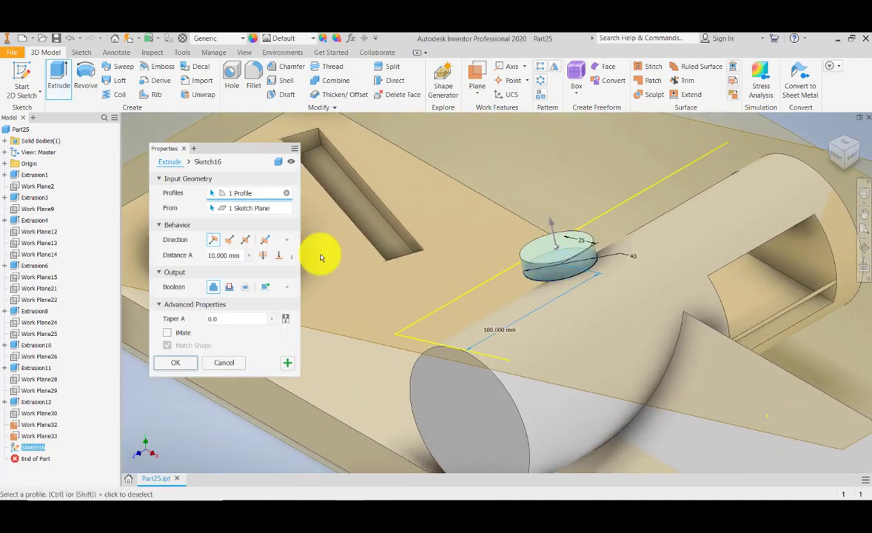
left_click(266, 242)
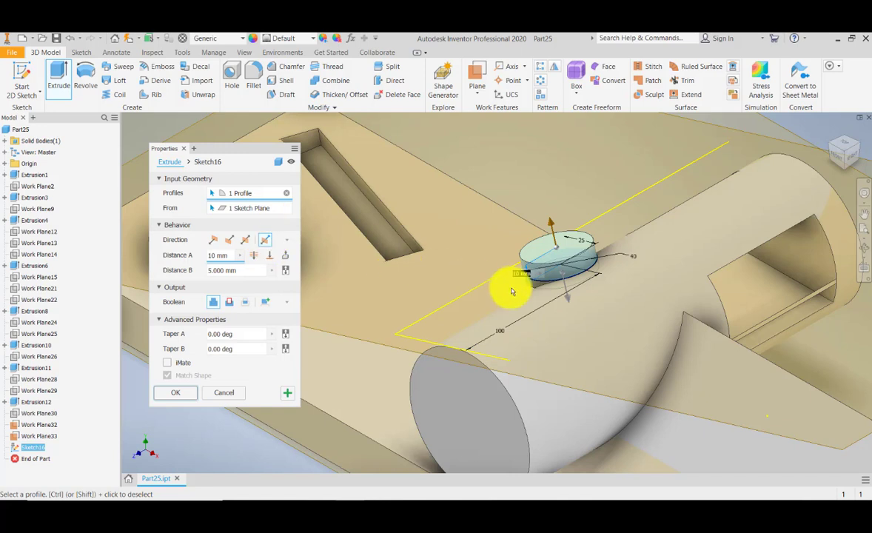
left_click(283, 257)
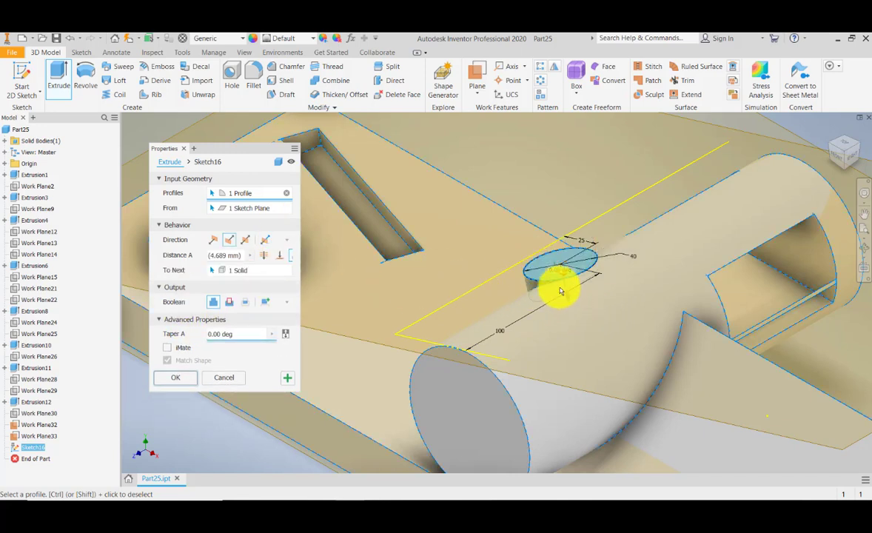
left_click(248, 244)
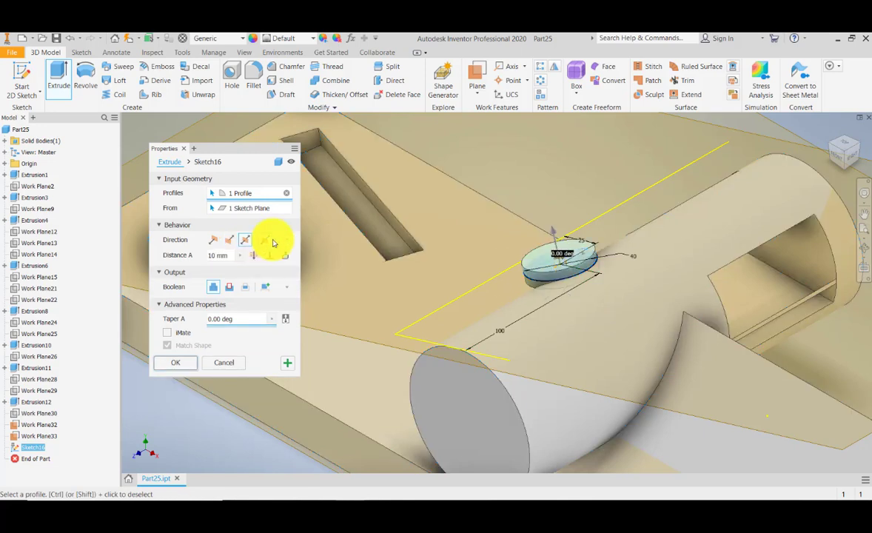
left_click(263, 244)
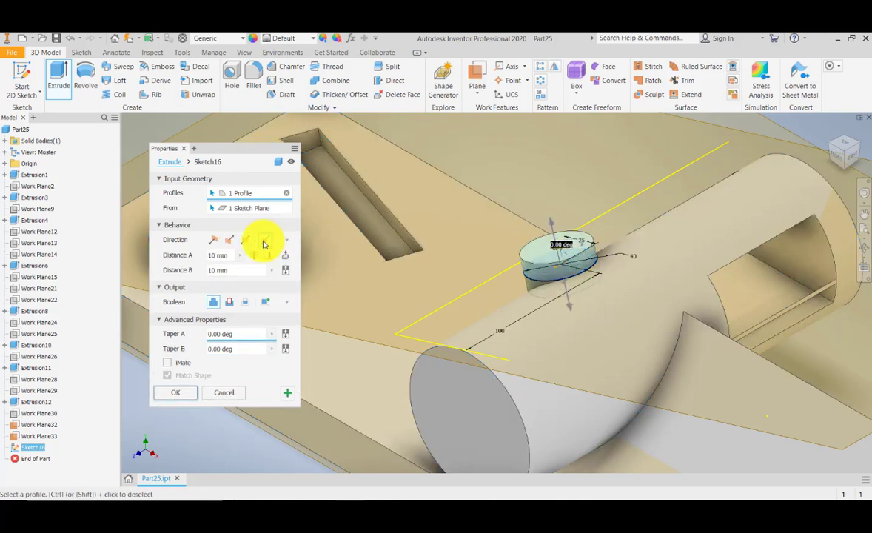
left_click(864, 248)
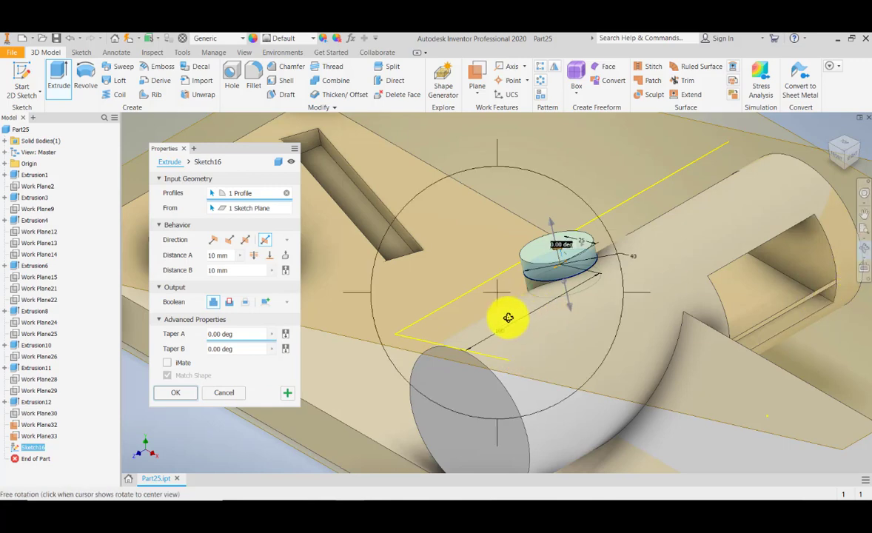
left_click_drag(508, 318, 543, 311)
left_click_drag(611, 306, 577, 302)
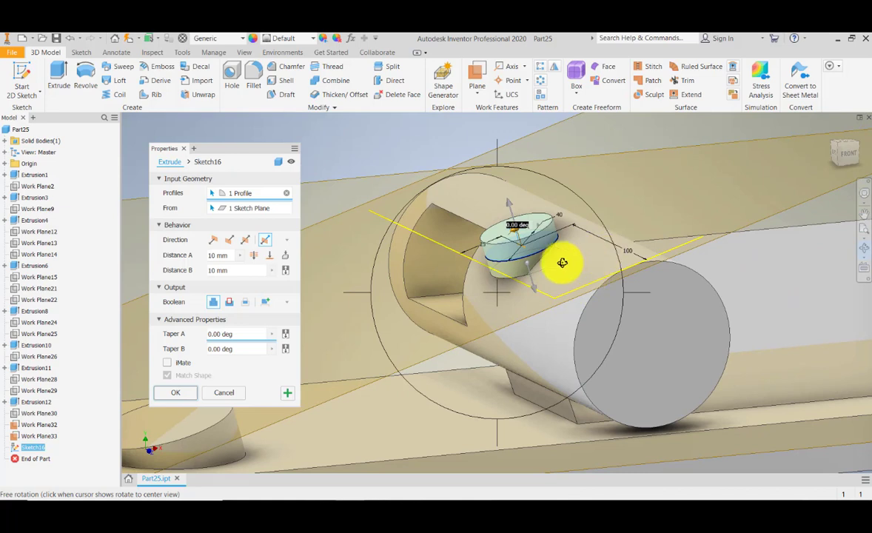
left_click(181, 398)
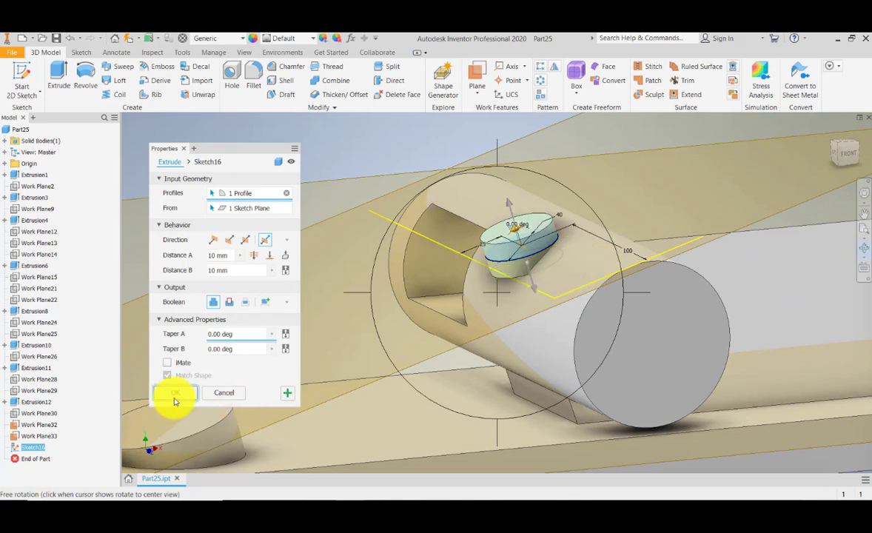
- Turn off visibility of Work Plane32 and Work Plane33
middle_click_drag(500, 296, 458, 291)
scroll(487, 318, "down", 5)
scroll(474, 294, "up", 5)
scroll(460, 296, "up", 6)
scroll(459, 294, "down", 8)
scroll(554, 203, "up", 3)
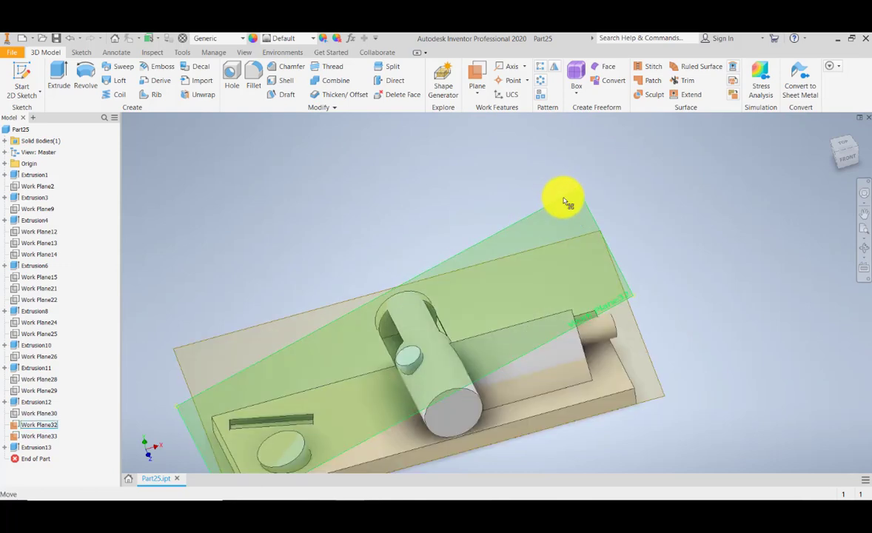
left_click(563, 198)
right_click(562, 199)
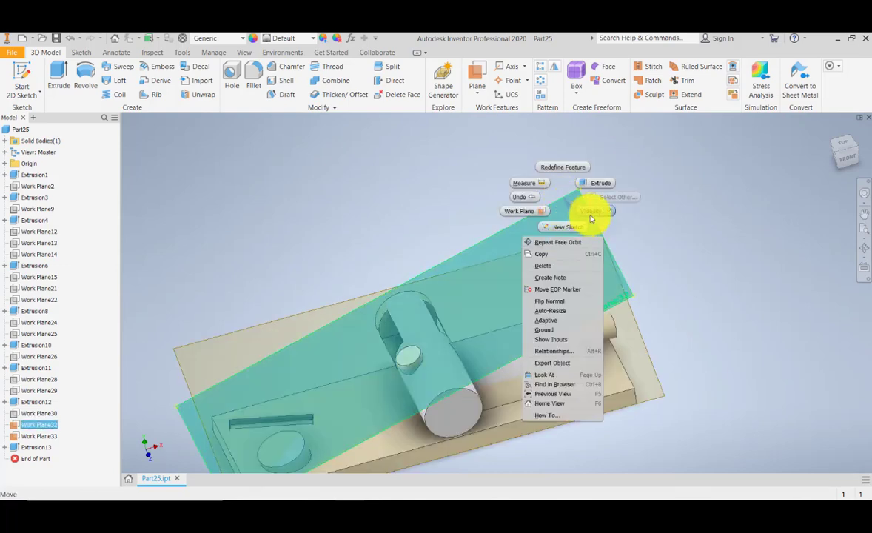
left_click(592, 212)
left_click(612, 253)
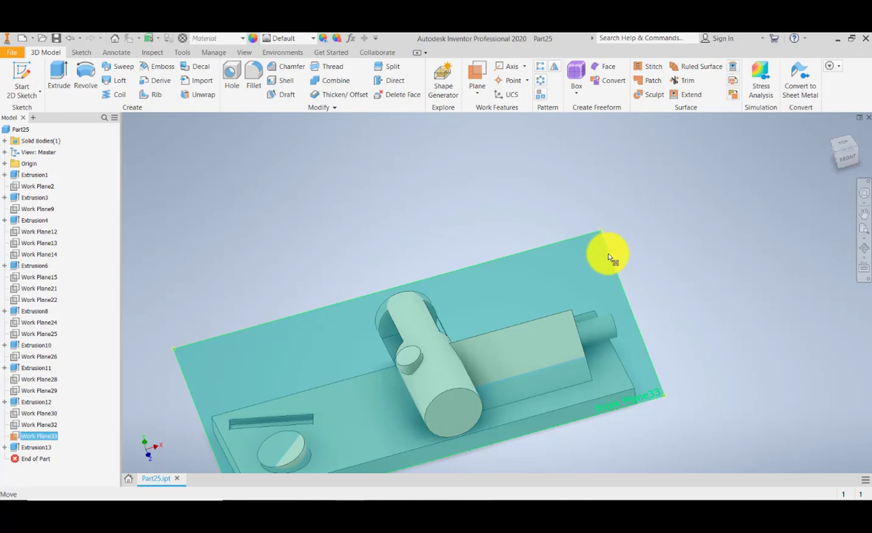
right_click(612, 258)
left_click(630, 275)
scroll(458, 286, "down", 3)
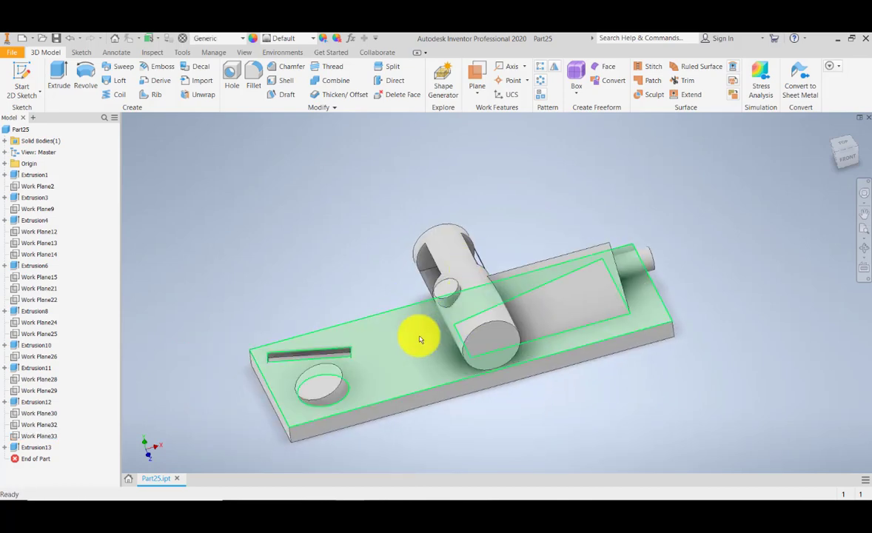
middle_click_drag(399, 346, 453, 313, "shift")
scroll(477, 308, "up", 5)
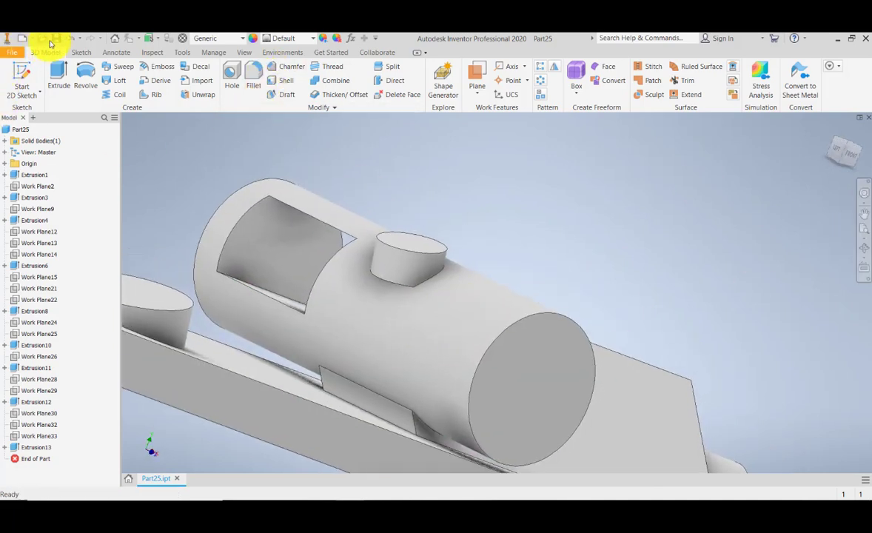